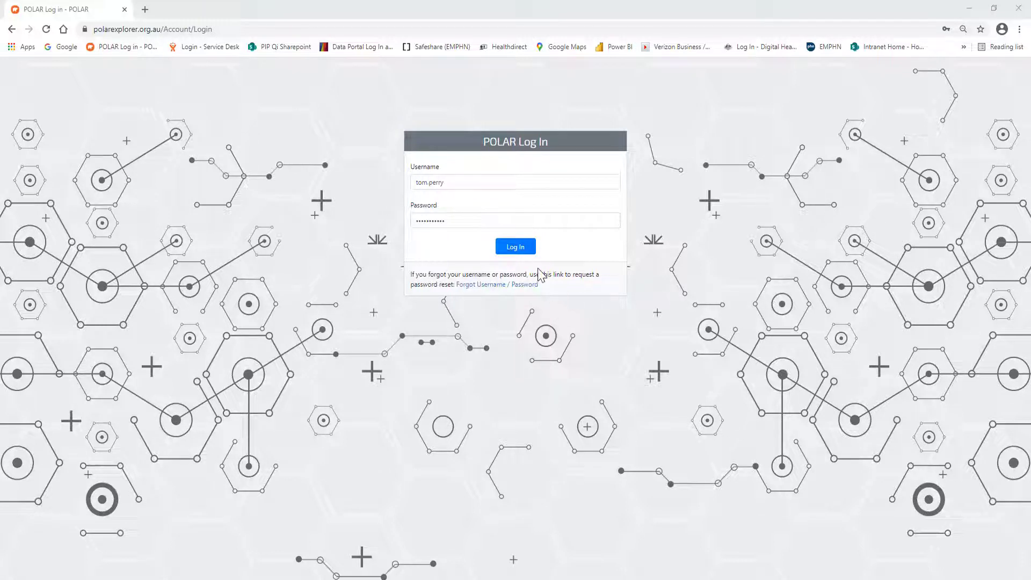
Log in to POLAR Explorer and open the Clinic Summary report under Reports.
{"action": "left_click", "coordinate": [514, 248]}
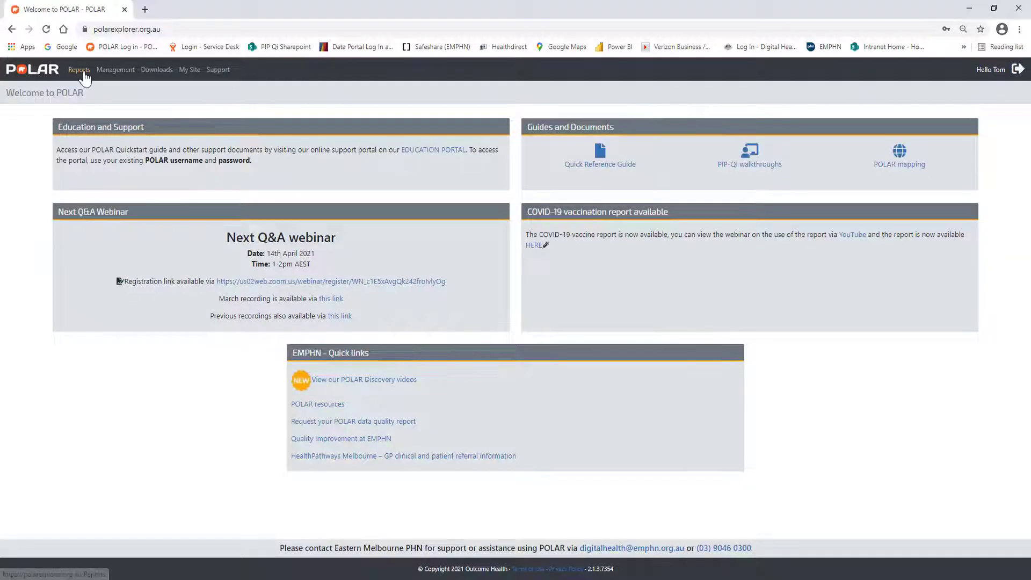
{"action": "left_click", "coordinate": [83, 74]}
{"action": "left_click", "coordinate": [388, 231]}
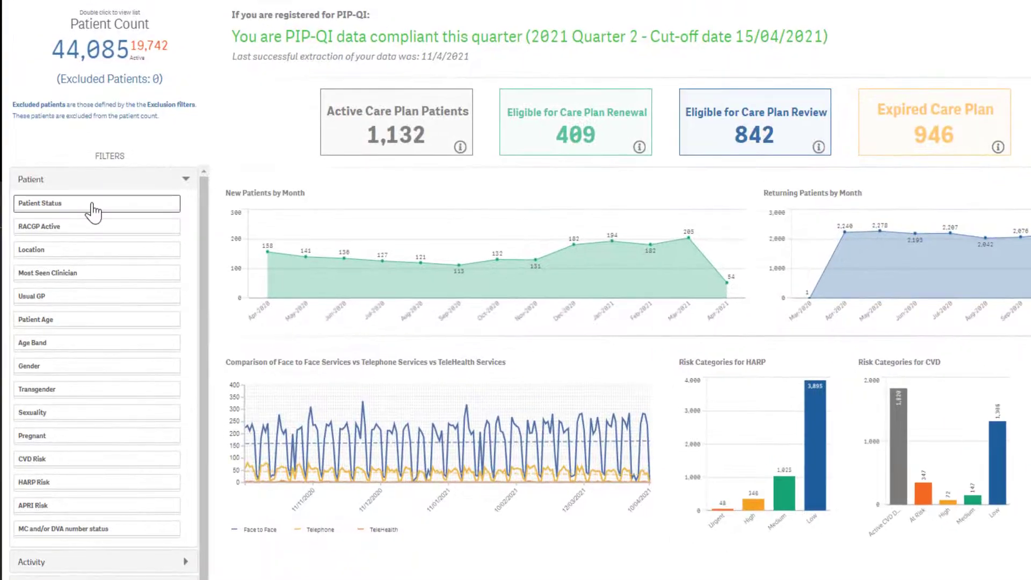
Set the Patient Status and RACGP Active filters both to Active.
{"action": "left_click", "coordinate": [93, 211]}
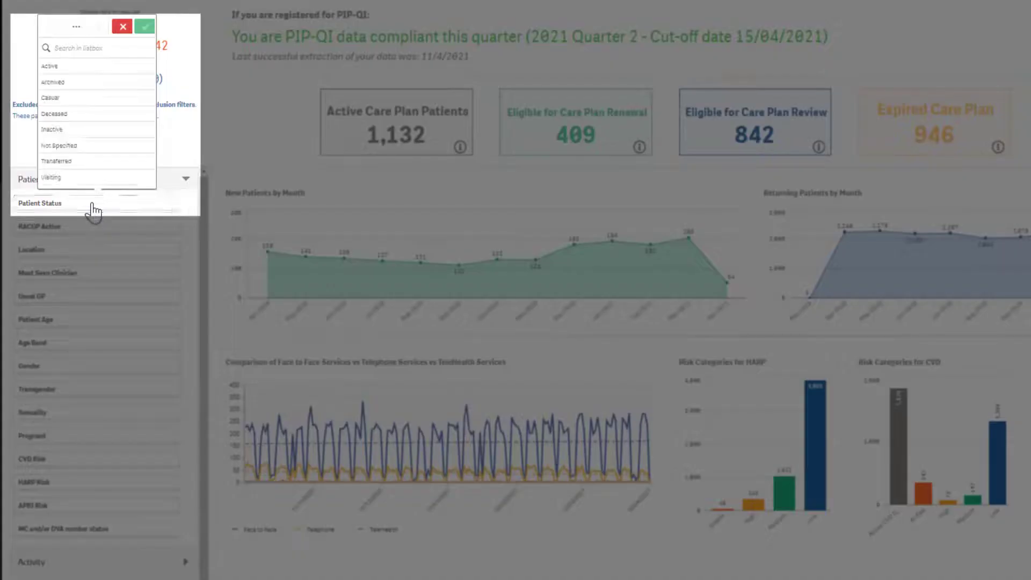
{"action": "left_click", "coordinate": [79, 77]}
{"action": "left_click", "coordinate": [144, 26]}
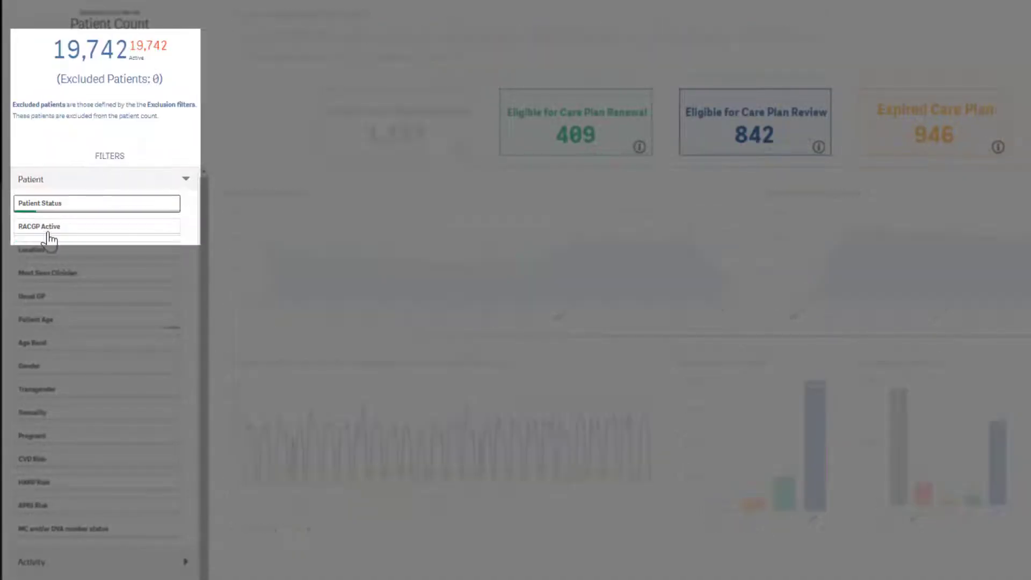
{"action": "left_click", "coordinate": [48, 227]}
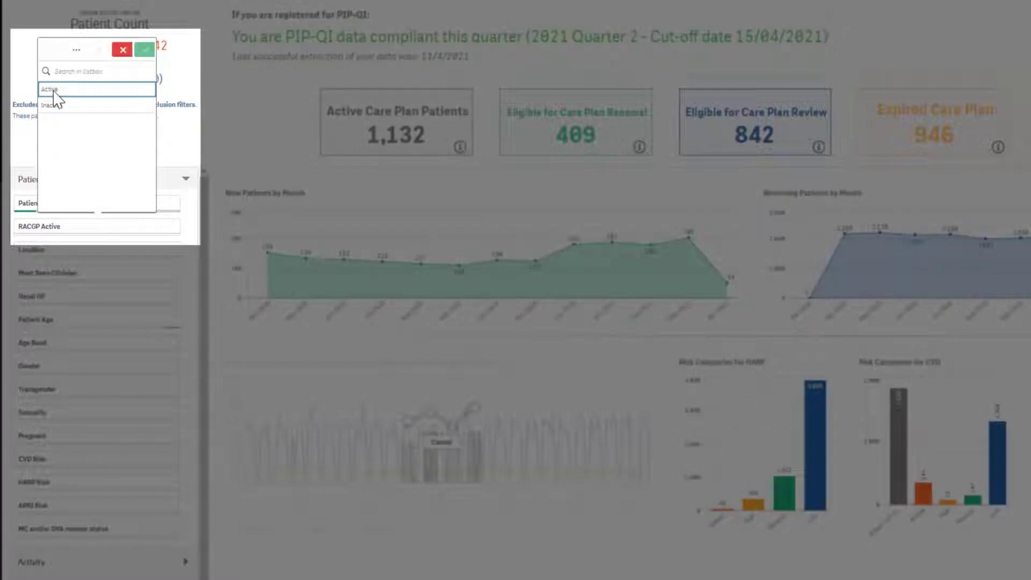
{"action": "left_click", "coordinate": [55, 89]}
{"action": "left_click", "coordinate": [144, 49]}
Filter Gender to Female and Age Band to 0-4, 5-9 and 10-14.
{"action": "left_click", "coordinate": [64, 369]}
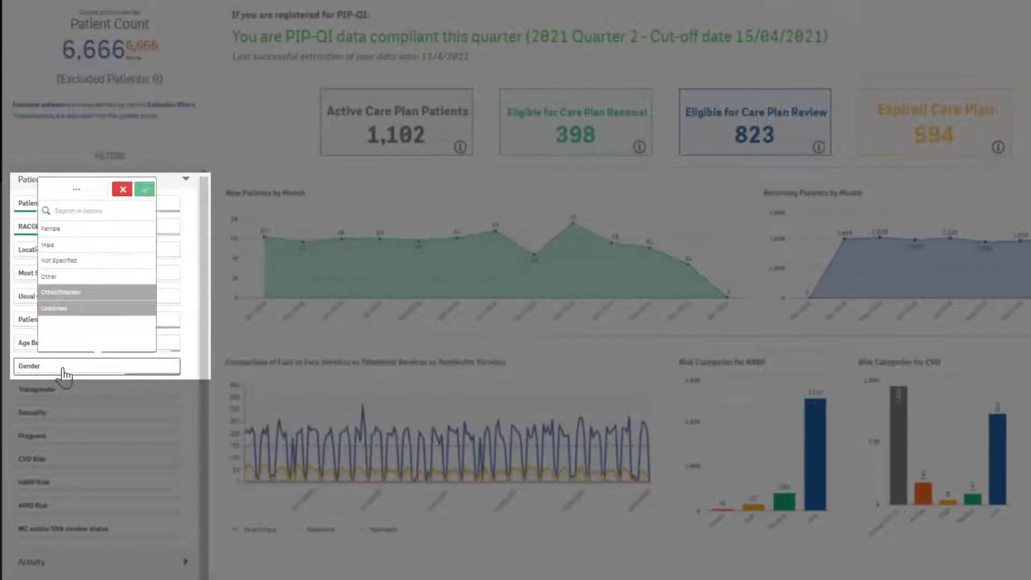
{"action": "left_click", "coordinate": [69, 229]}
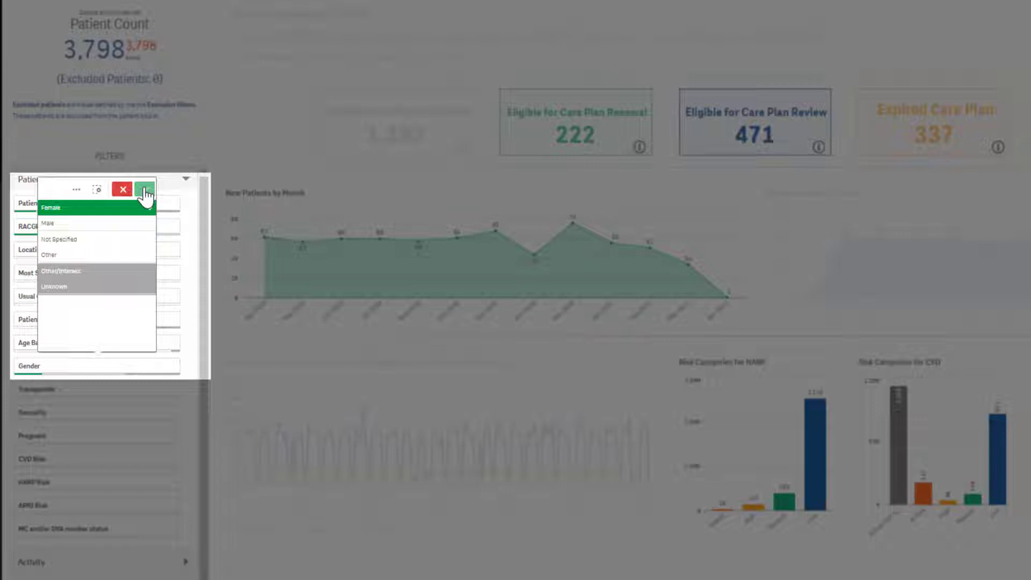
{"action": "left_click", "coordinate": [144, 190]}
{"action": "left_click", "coordinate": [32, 343]}
{"action": "left_click_drag", "start_coordinate": [69, 209], "coordinate": [67, 240]}
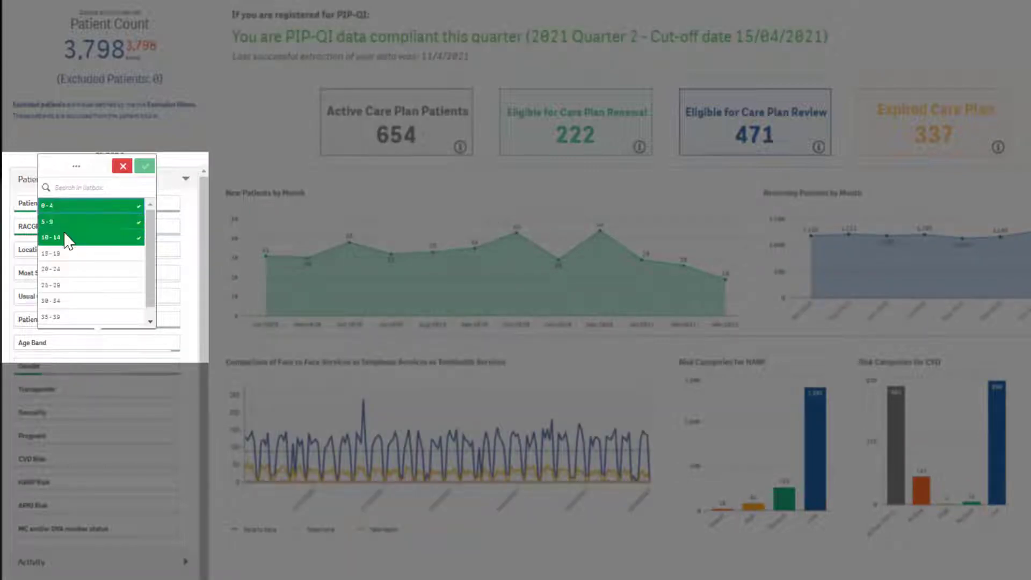
{"action": "left_click", "coordinate": [144, 165]}
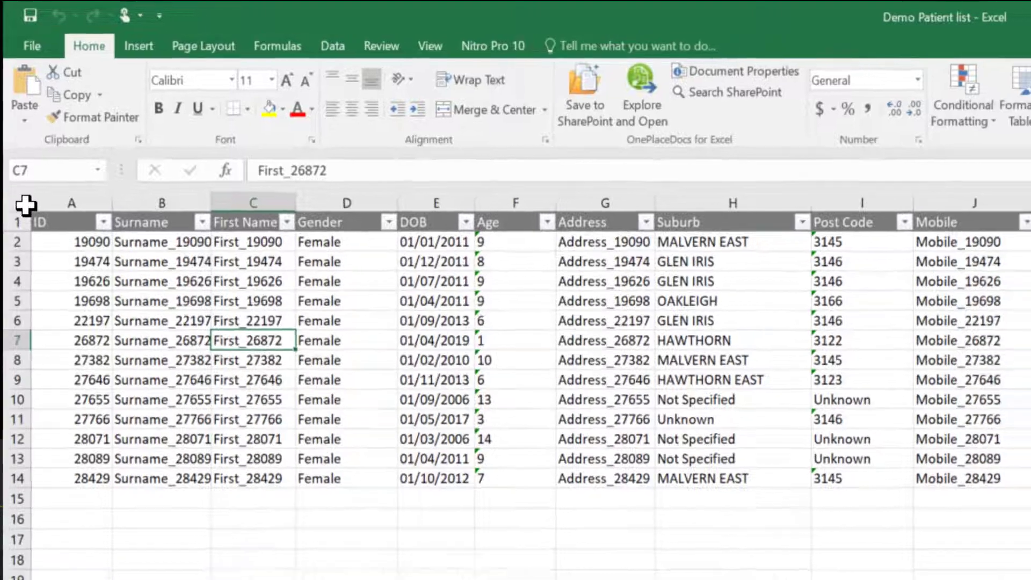
Select the entire worksheet and AutoFit all column widths to their contents.
{"action": "left_click", "coordinate": [24, 204]}
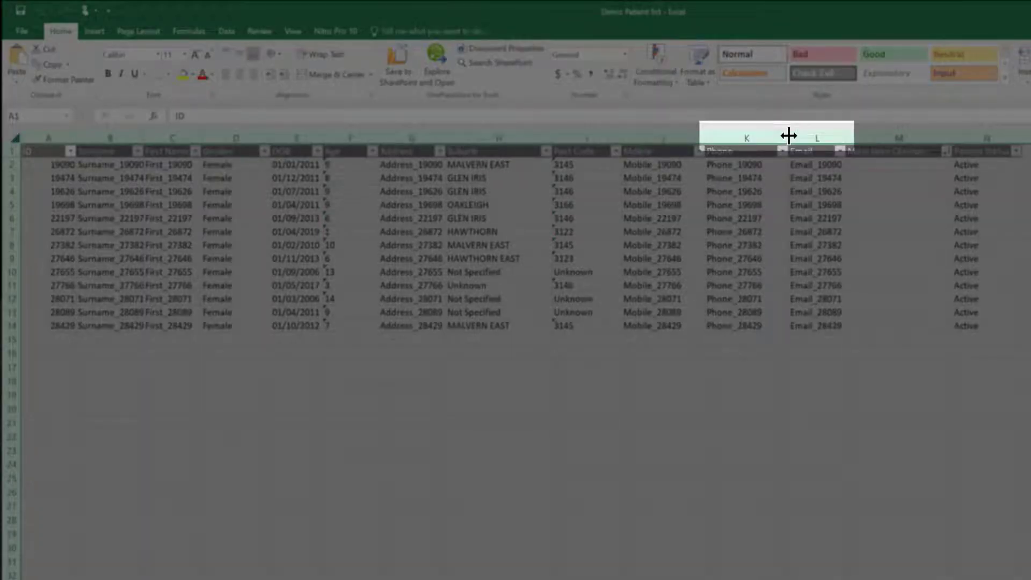
{"action": "double_click", "coordinate": [788, 136]}
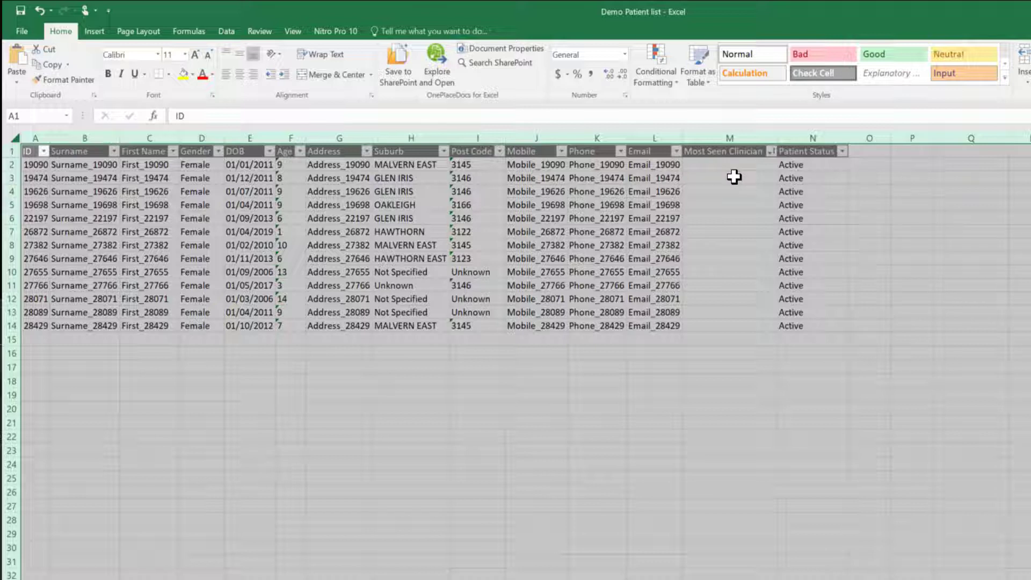
Delete the Patient Status column from the patient table.
{"action": "left_click", "coordinate": [807, 167]}
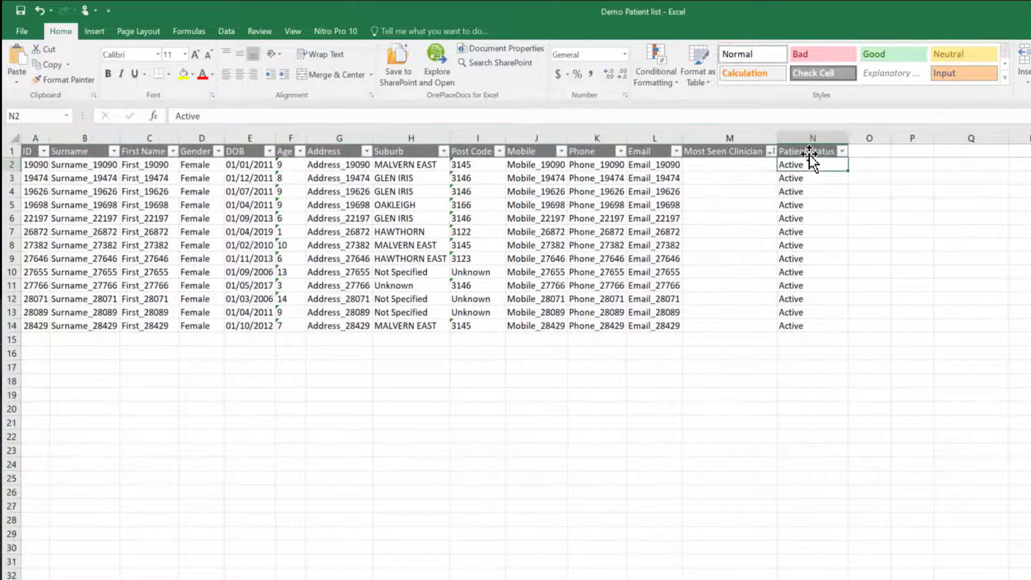
{"action": "left_click", "coordinate": [813, 137]}
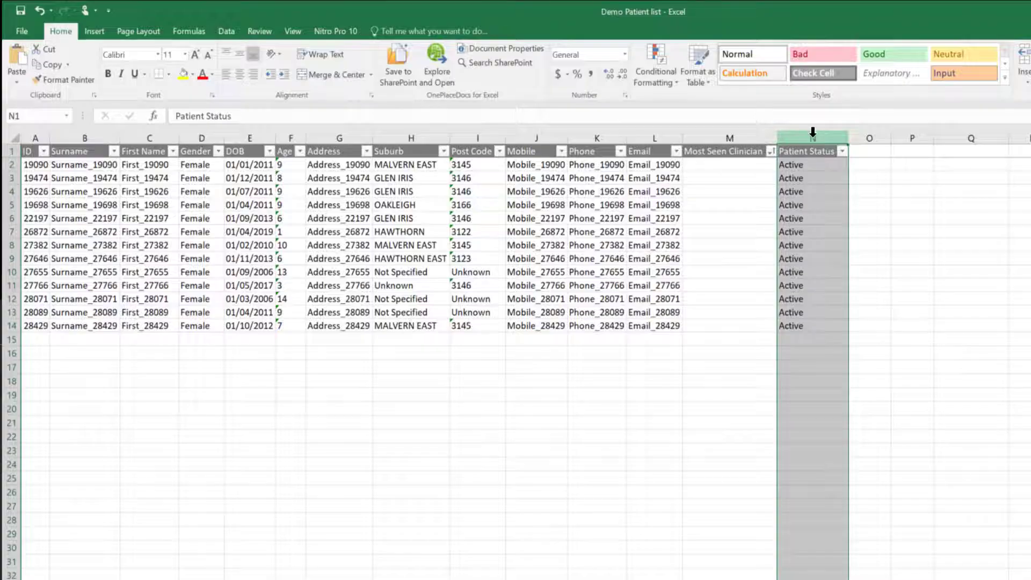
{"action": "right_click", "coordinate": [813, 134]}
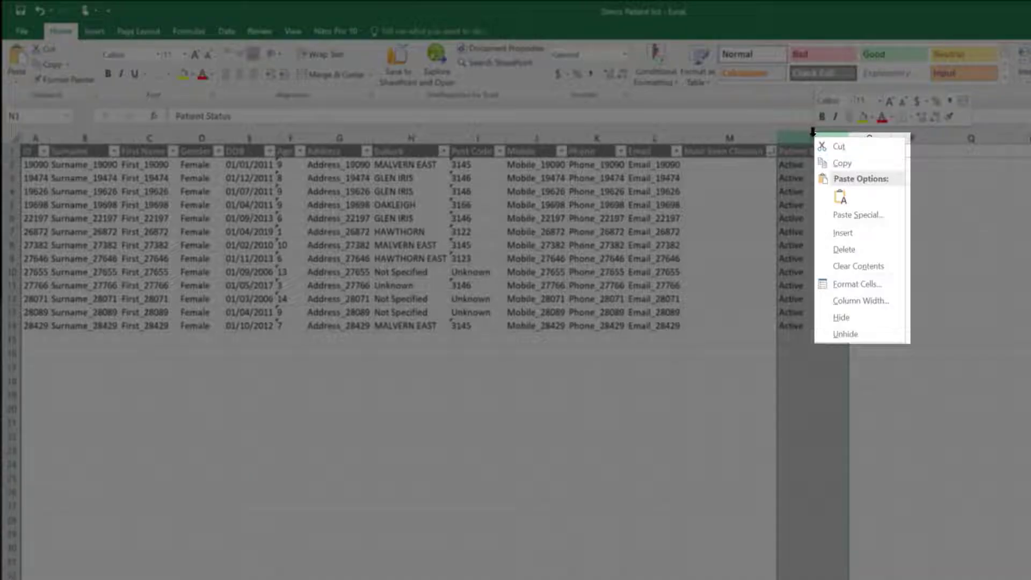
{"action": "left_click", "coordinate": [881, 256]}
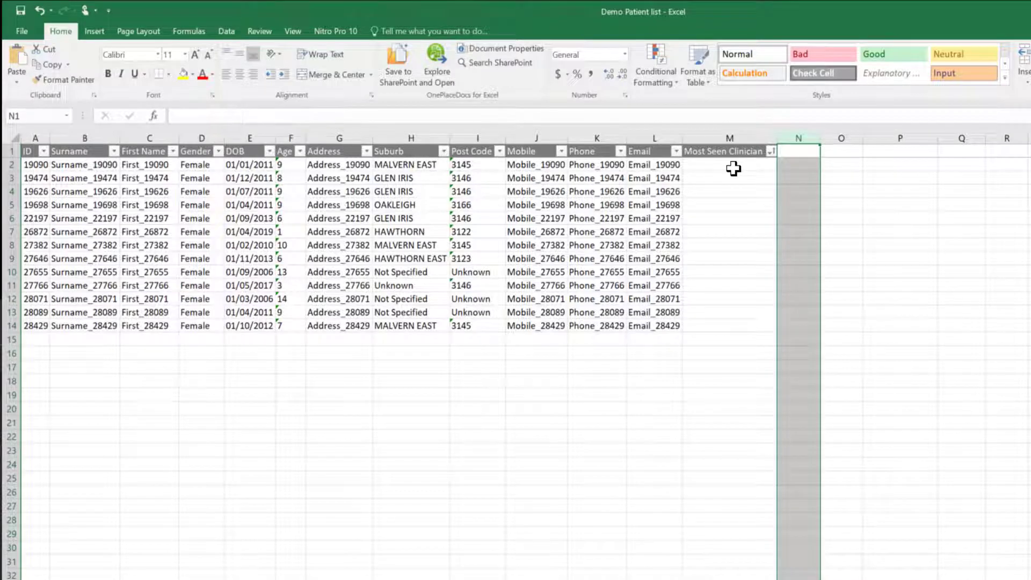
Delete the empty Most Seen Clinician column M as an entire column.
{"action": "left_click", "coordinate": [733, 167]}
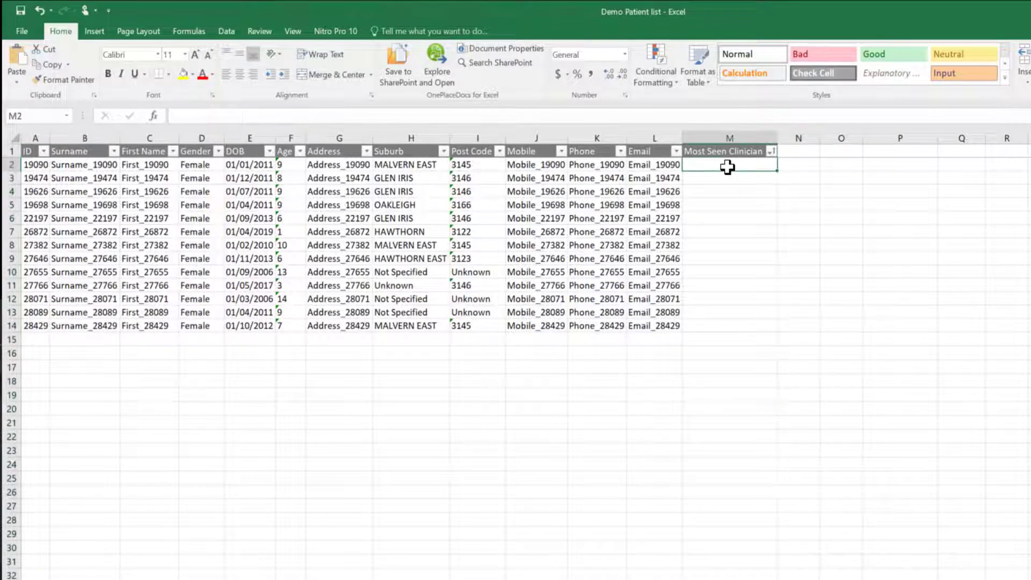
{"action": "right_click", "coordinate": [719, 175]}
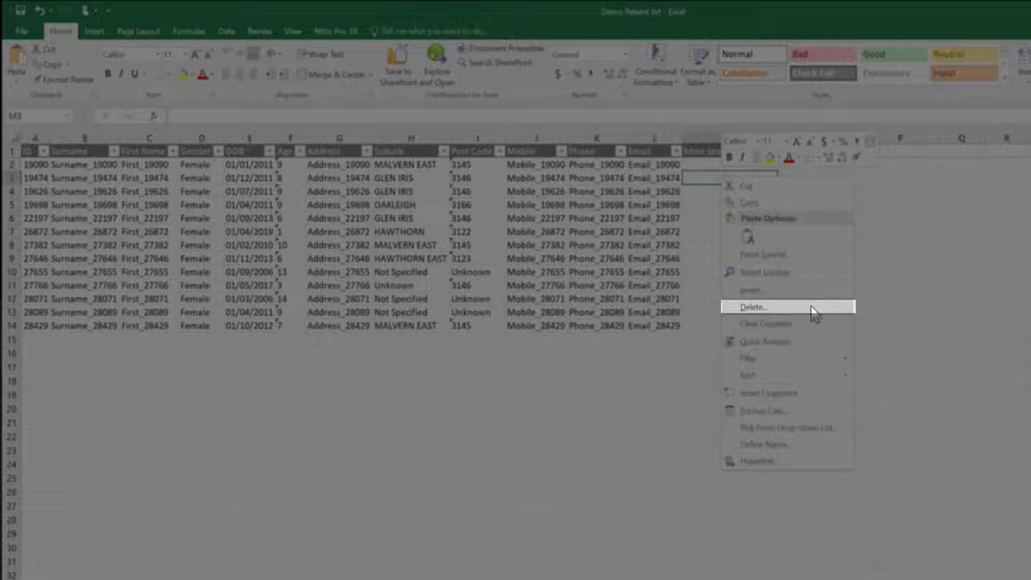
{"action": "left_click", "coordinate": [814, 311]}
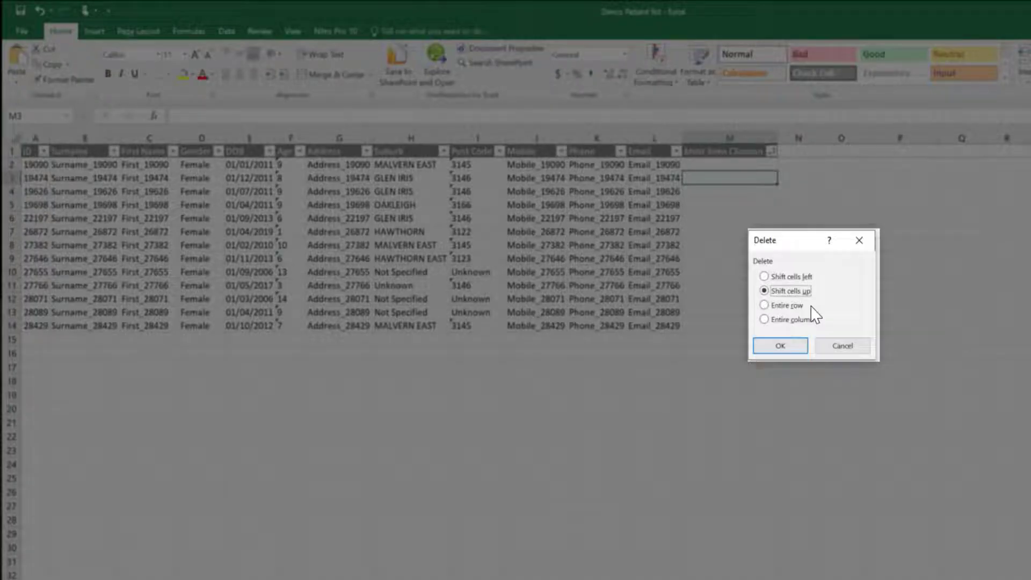
{"action": "left_click", "coordinate": [787, 321]}
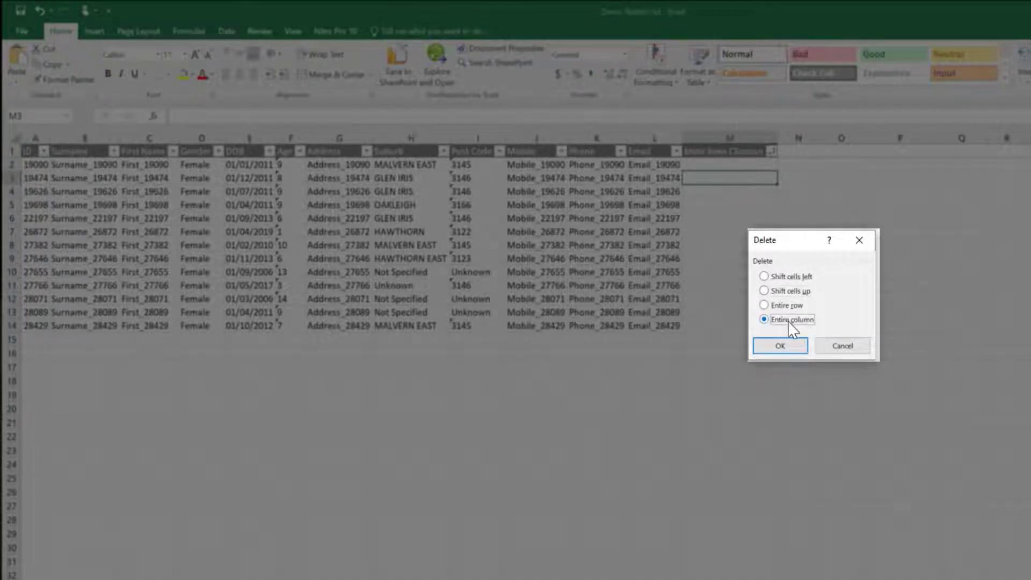
{"action": "left_click", "coordinate": [776, 346]}
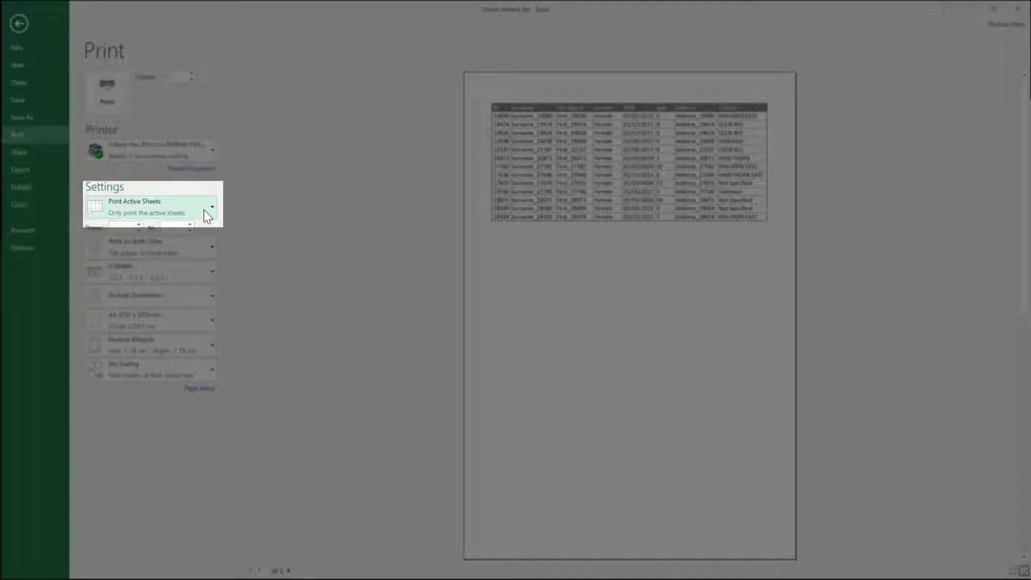
In the print settings, switch to Landscape Orientation and Narrow Margins.
{"action": "left_click", "coordinate": [212, 209]}
{"action": "left_click", "coordinate": [212, 212]}
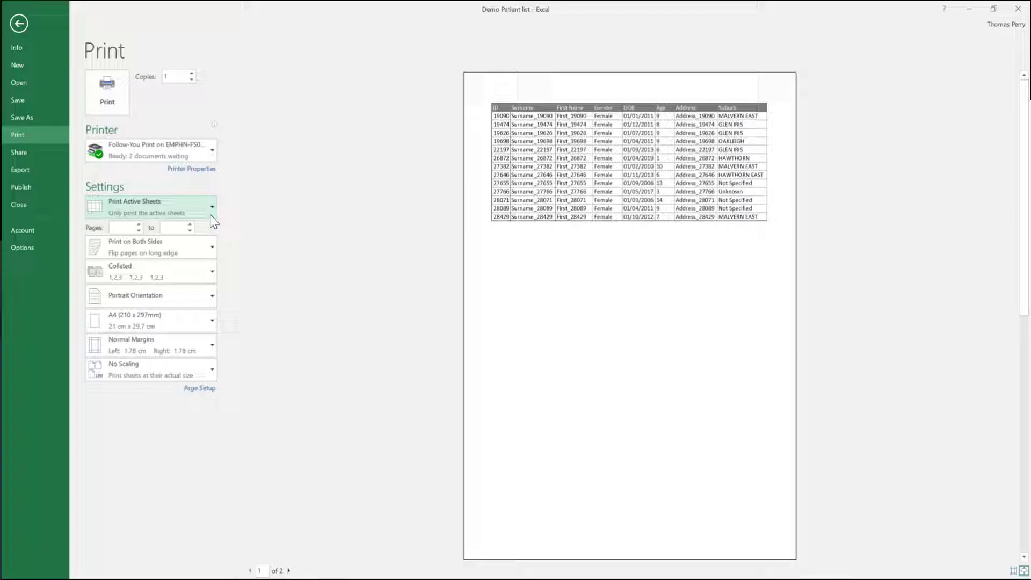
{"action": "left_click", "coordinate": [168, 299]}
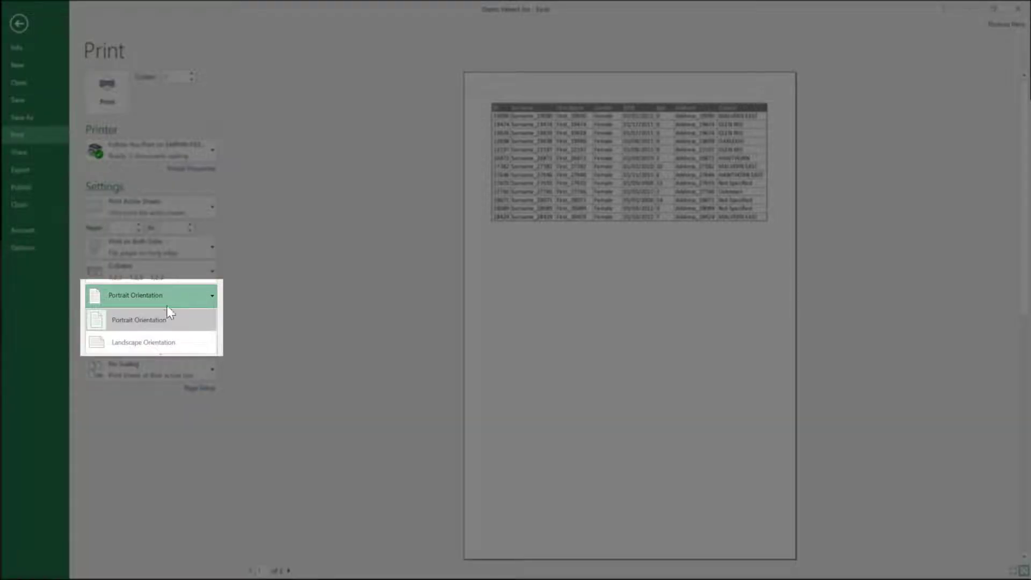
{"action": "left_click", "coordinate": [149, 342]}
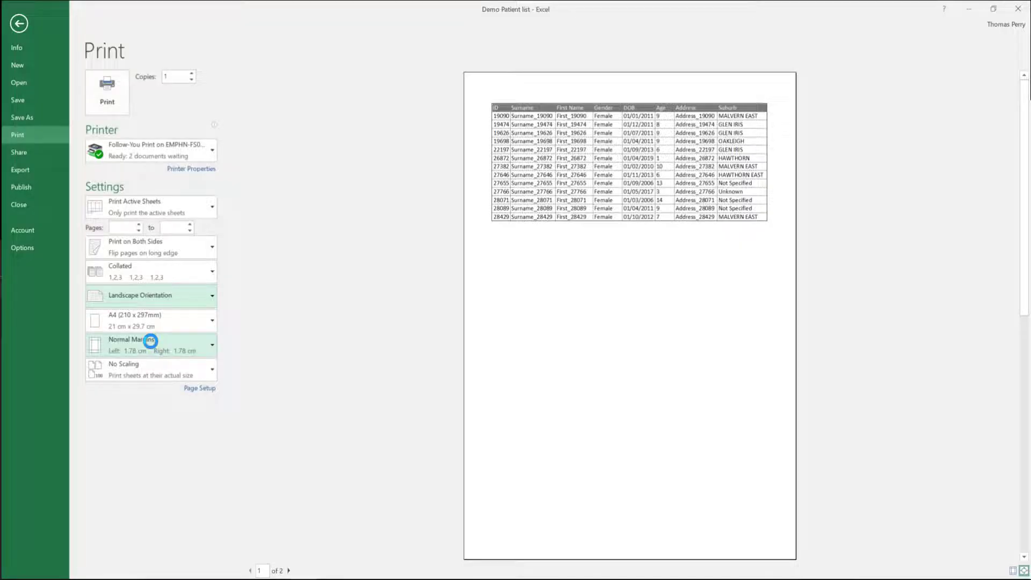
{"action": "left_click", "coordinate": [207, 345]}
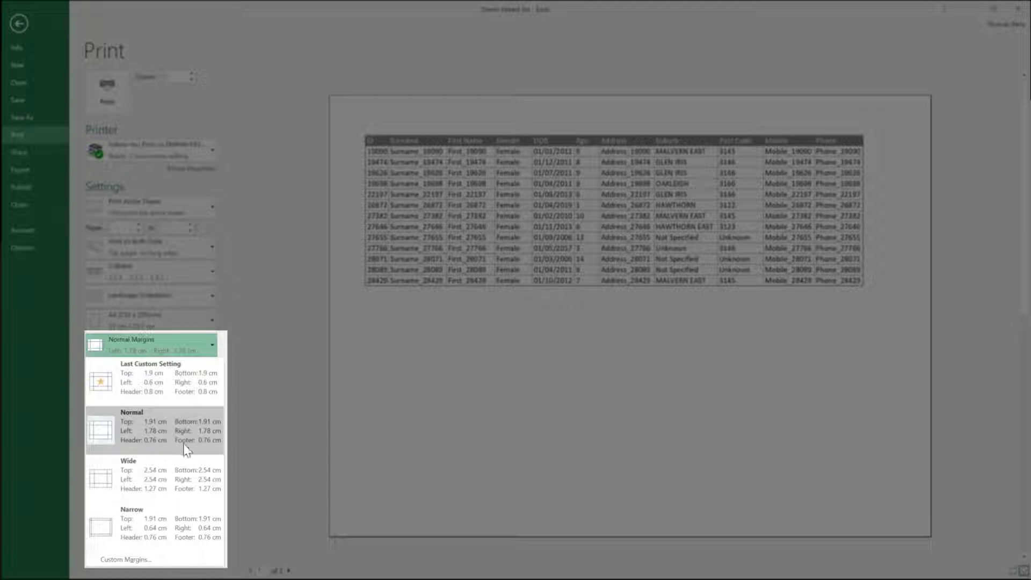
{"action": "left_click", "coordinate": [147, 517]}
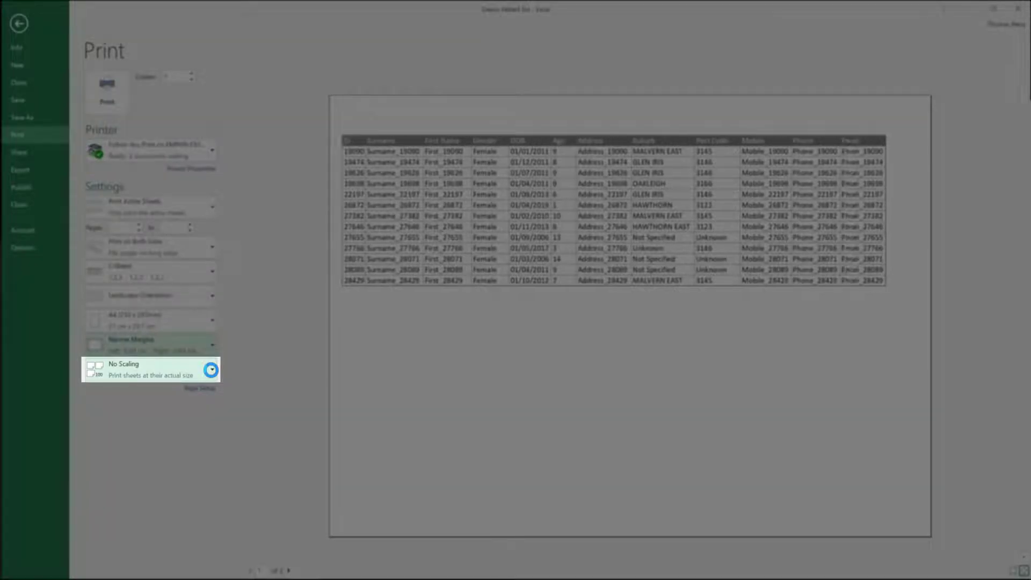
{"action": "left_click", "coordinate": [212, 369]}
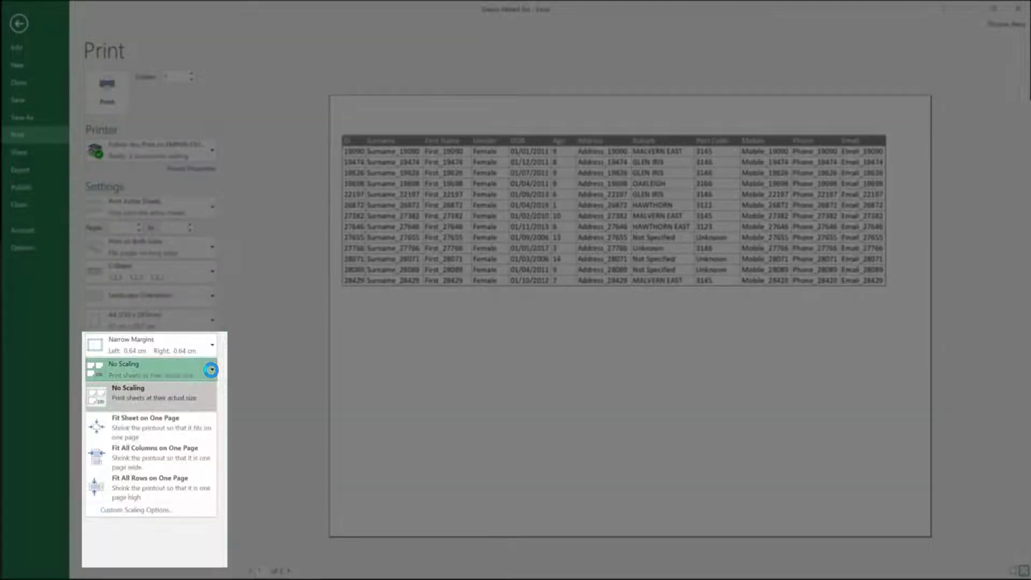
Apply Fit All Columns on One Page, enable Gridlines on the Sheet tab, then print.
{"action": "key", "text": "Escape"}
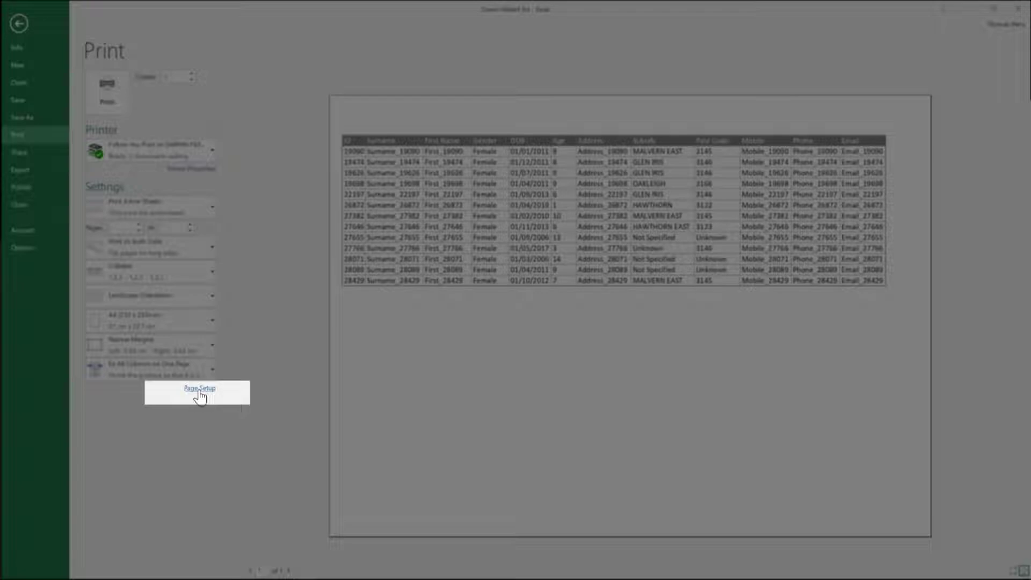
{"action": "left_click", "coordinate": [199, 391]}
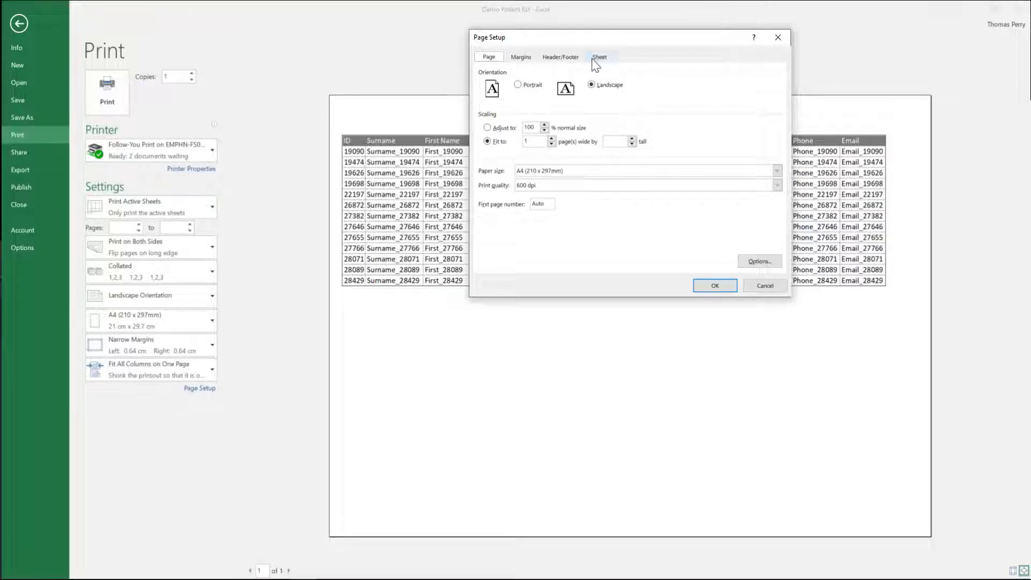
{"action": "left_click", "coordinate": [600, 58]}
{"action": "left_click", "coordinate": [487, 142]}
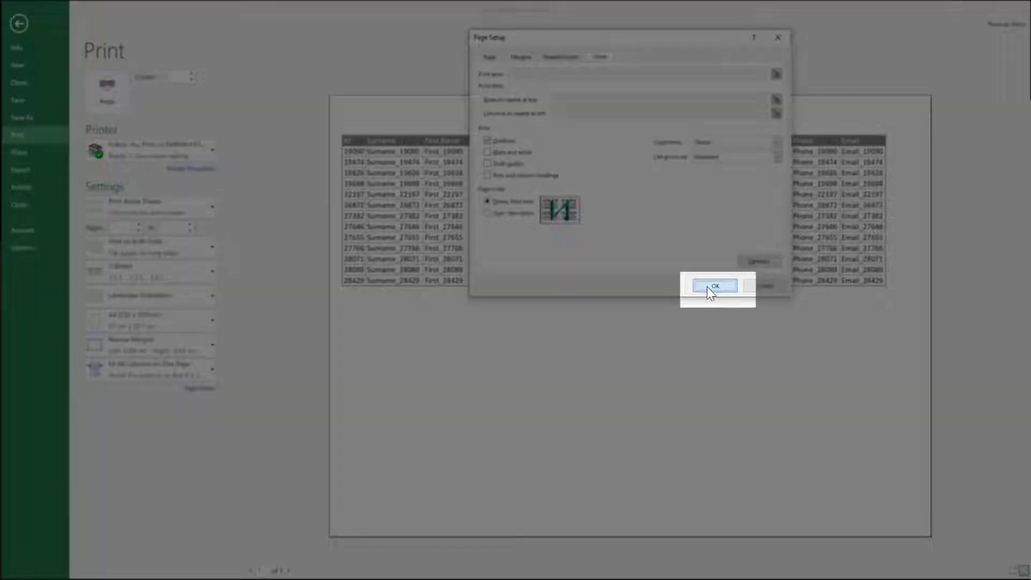
{"action": "left_click", "coordinate": [709, 288]}
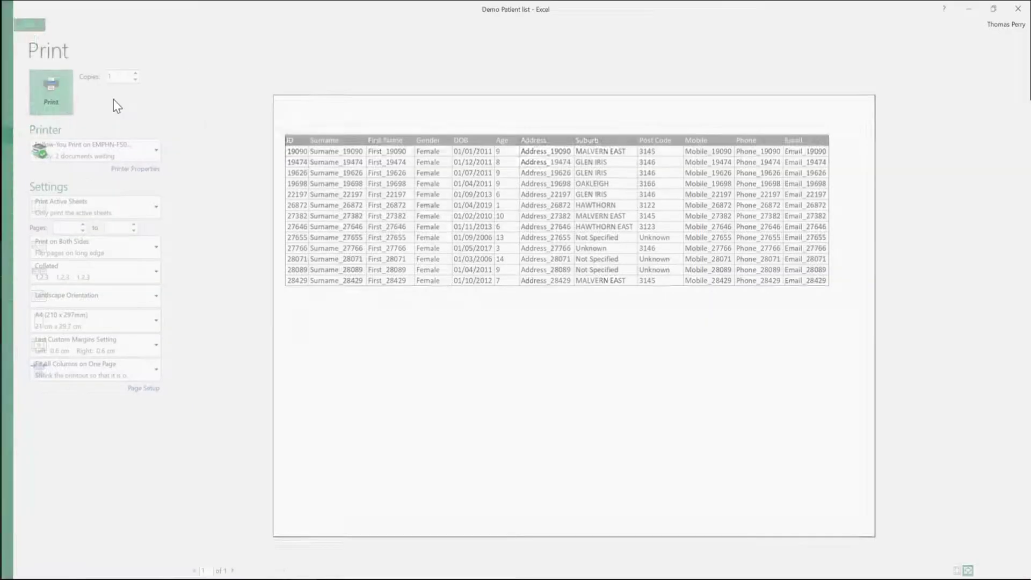
{"action": "left_click", "coordinate": [114, 101]}
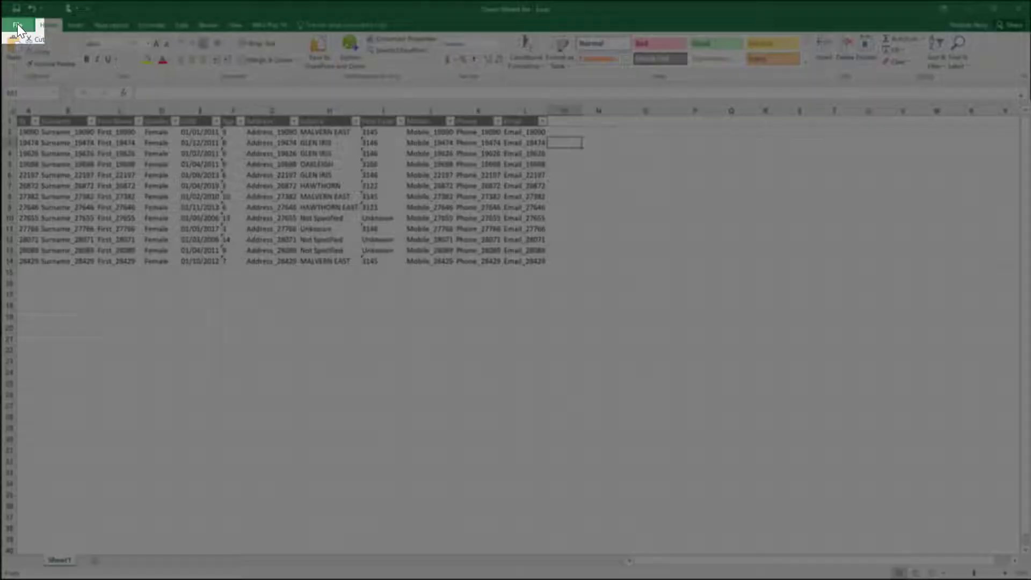
Reopen Page Setup from File > Print and set Adjust to scaling at 65%.
{"action": "left_click", "coordinate": [18, 25]}
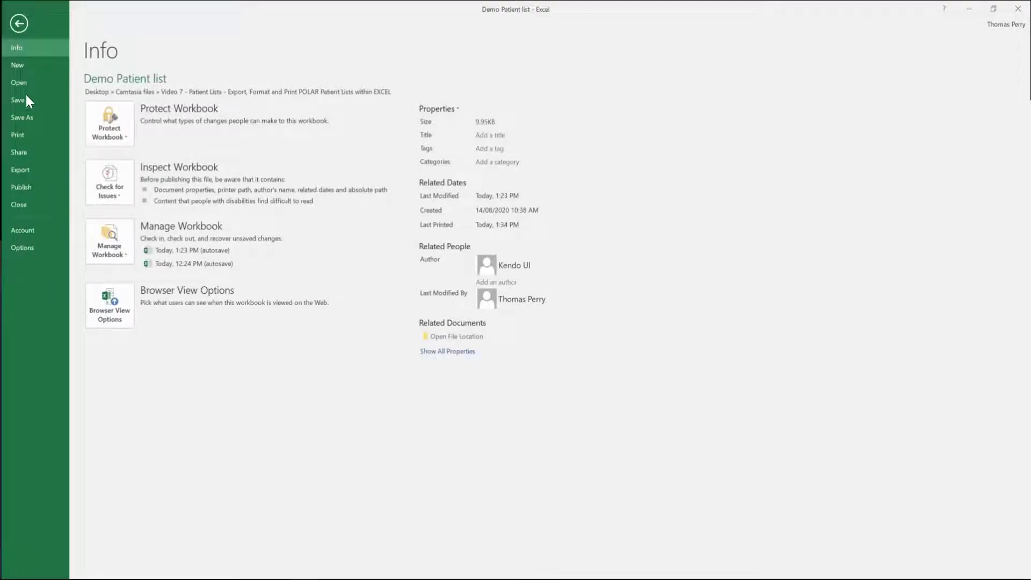
{"action": "left_click", "coordinate": [27, 138]}
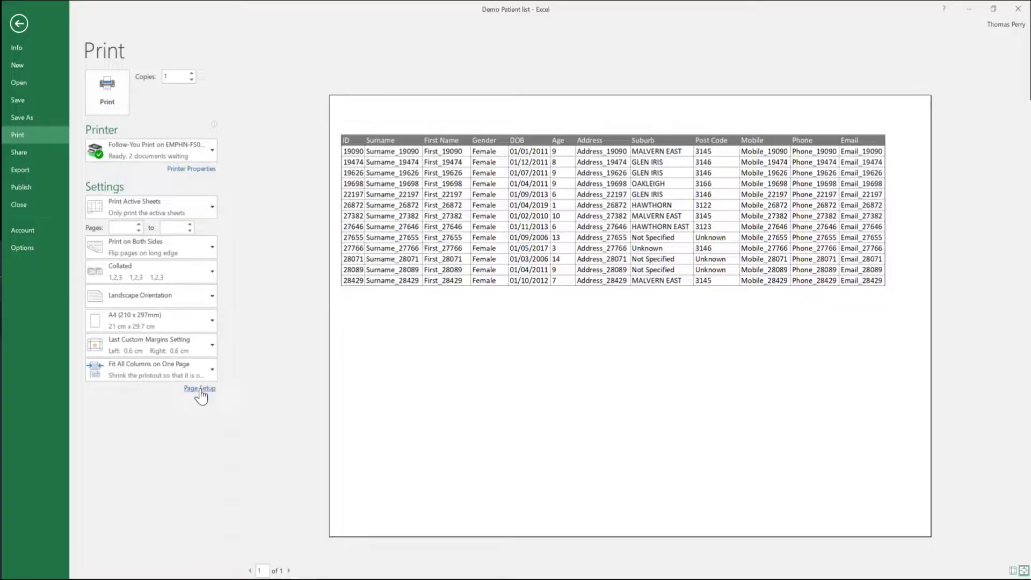
{"action": "left_click", "coordinate": [200, 388]}
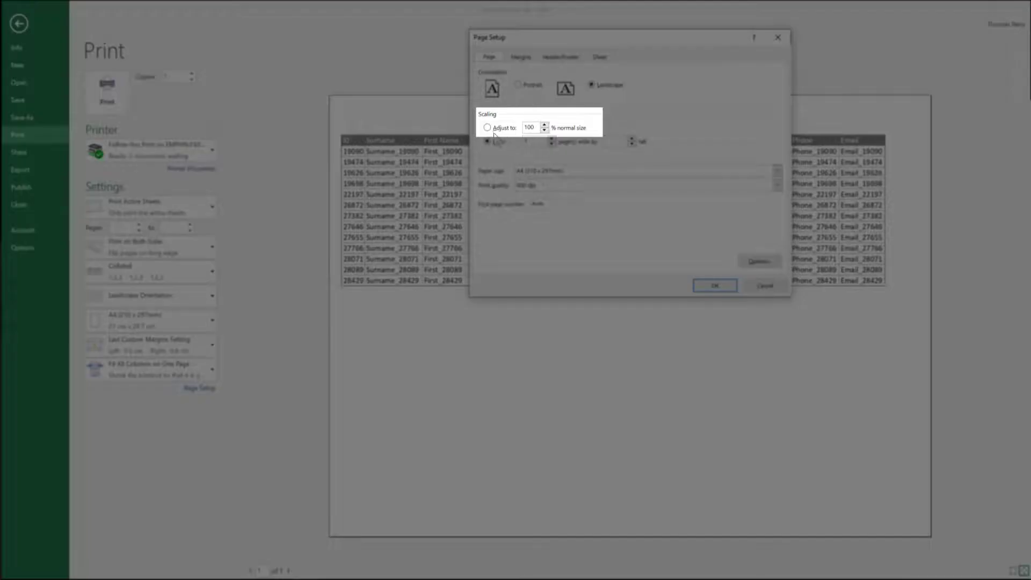
{"action": "left_click", "coordinate": [487, 128]}
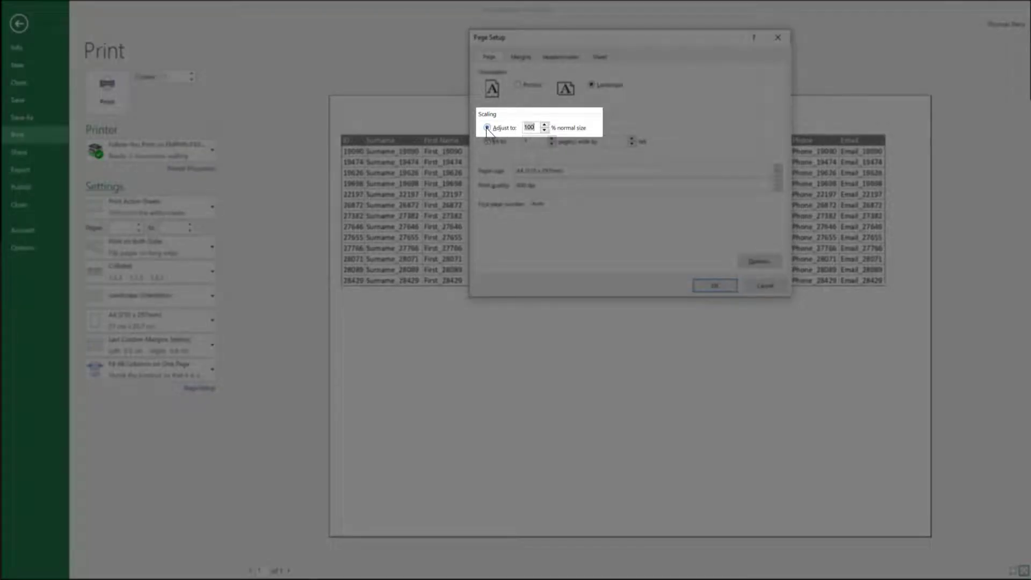
{"action": "left_click", "coordinate": [544, 130]}
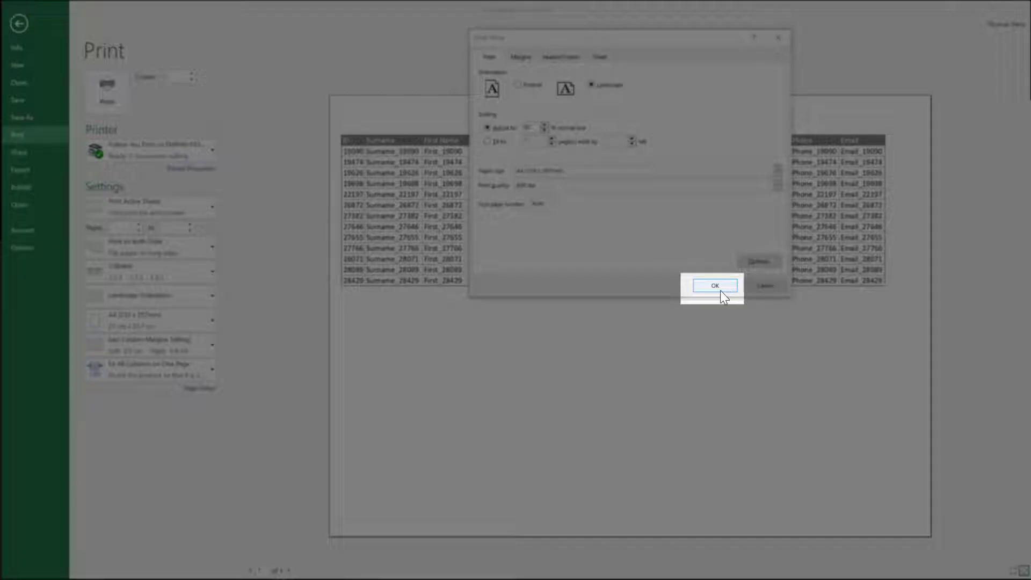
{"action": "left_click", "coordinate": [718, 288]}
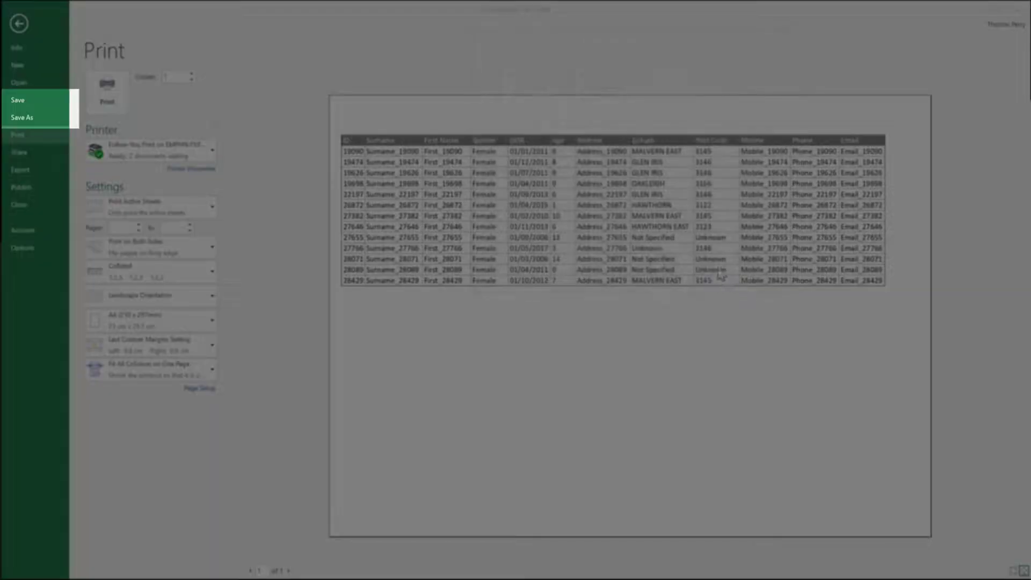